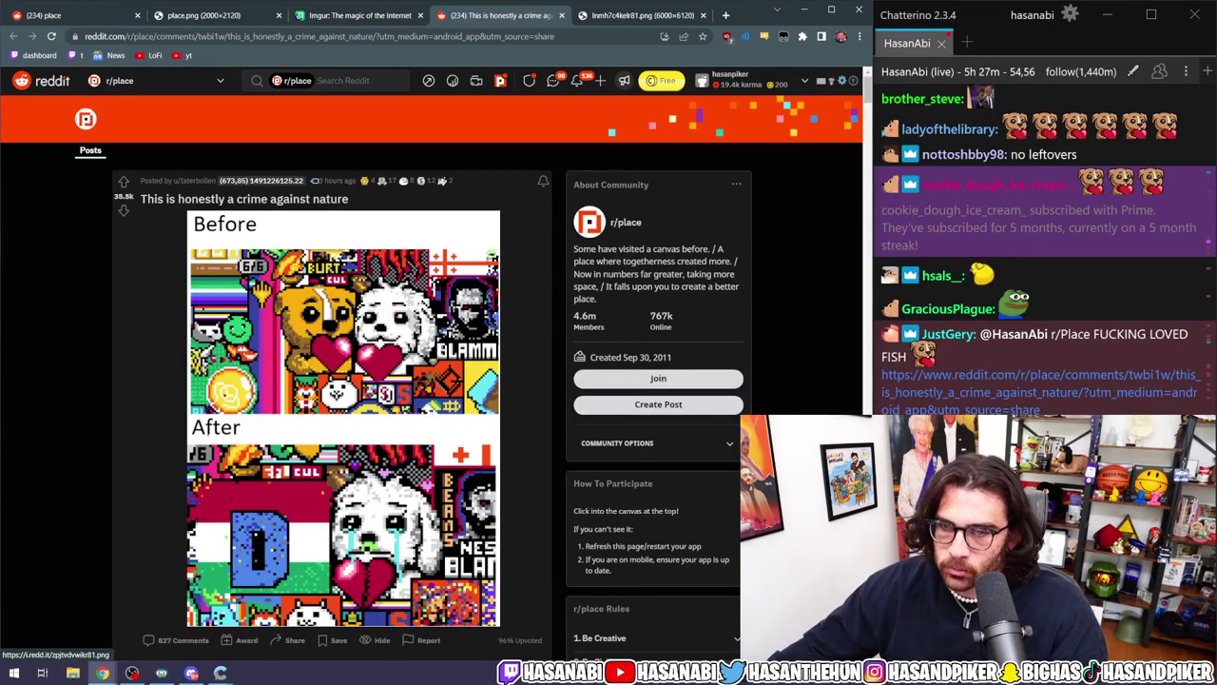
scroll(342, 380, down, 2)
scroll(343, 380, down, 3)
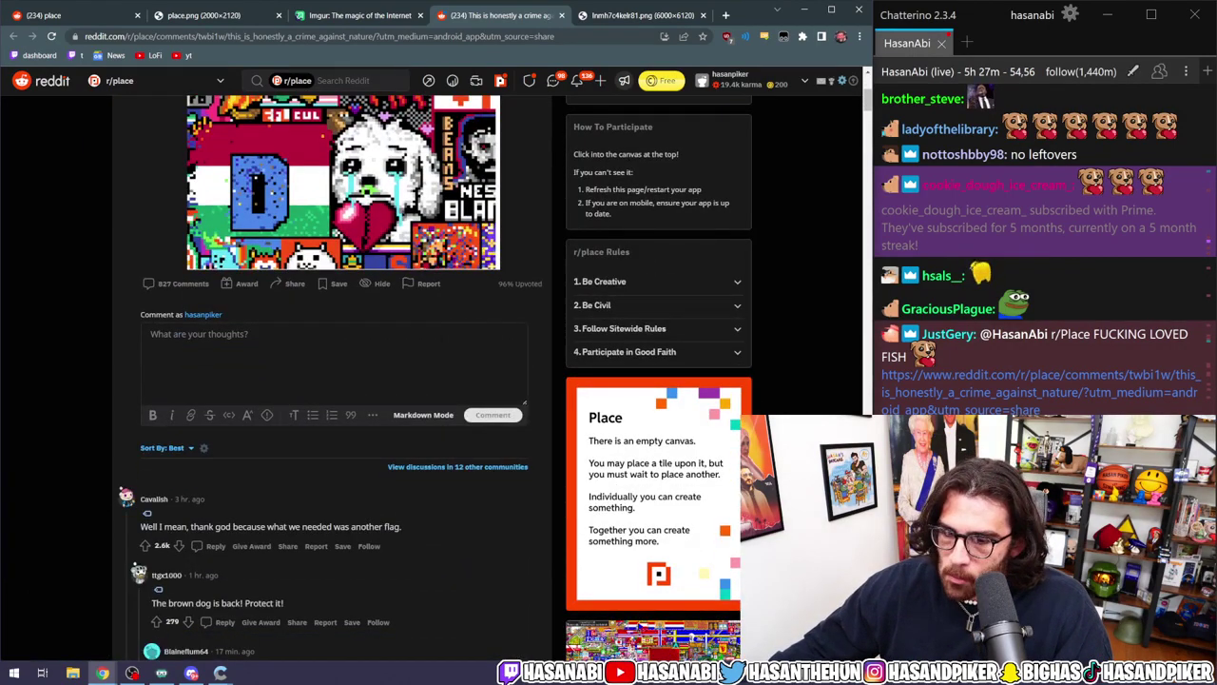
scroll(387, 346, down, 3)
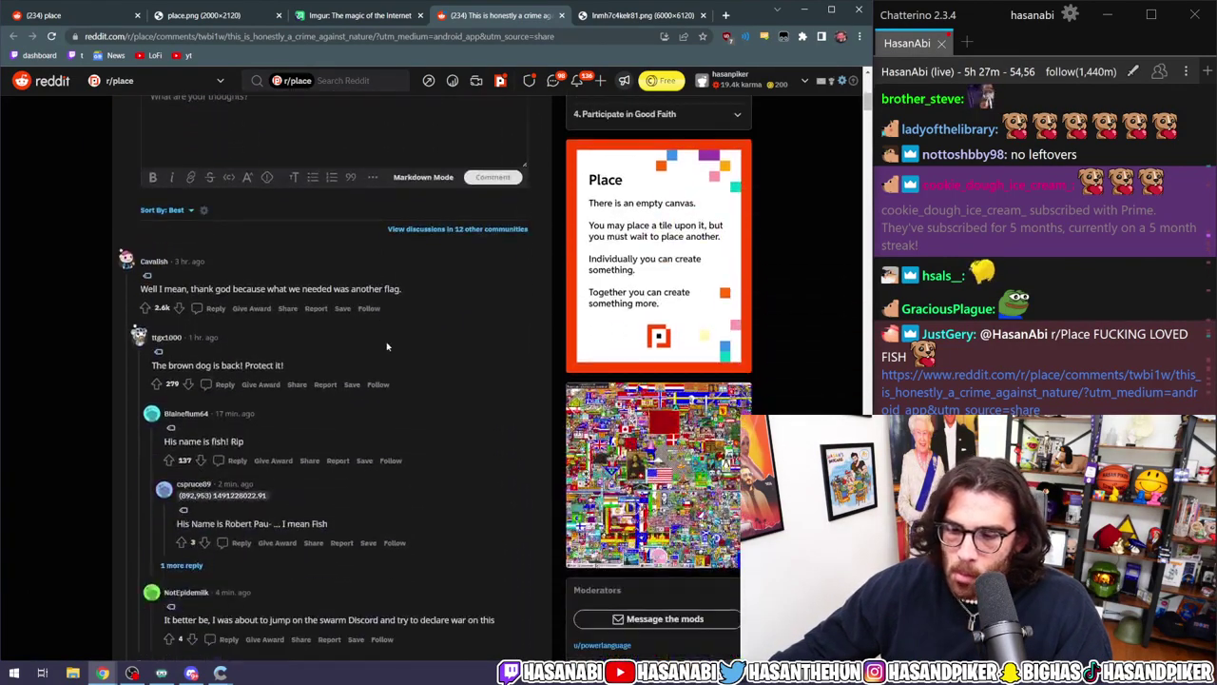
scroll(405, 338, down, 1)
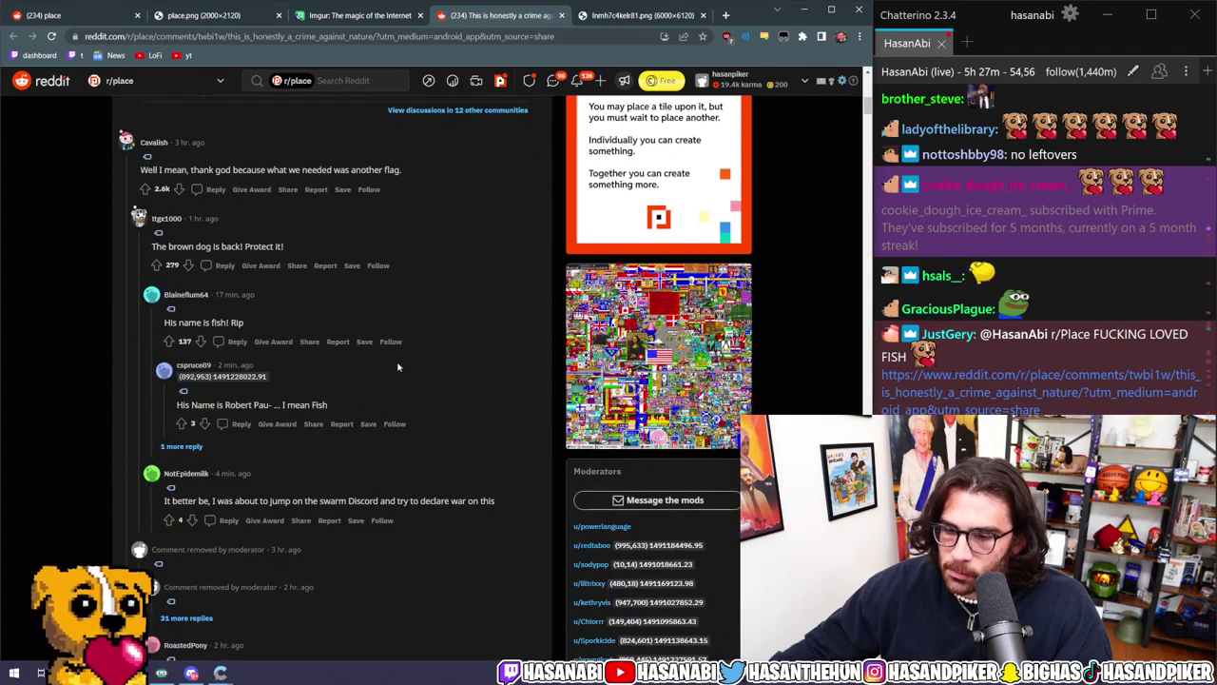
scroll(398, 367, down, 1)
scroll(392, 377, down, 2)
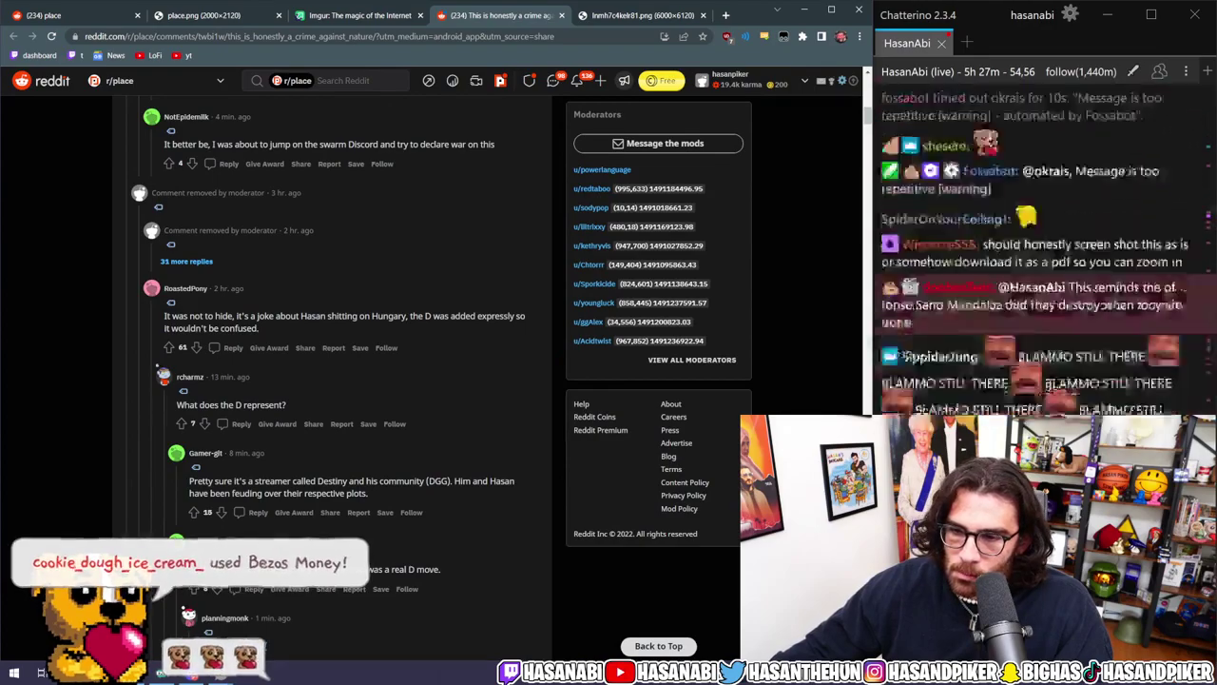
scroll(315, 365, down, 3)
scroll(314, 366, down, 2)
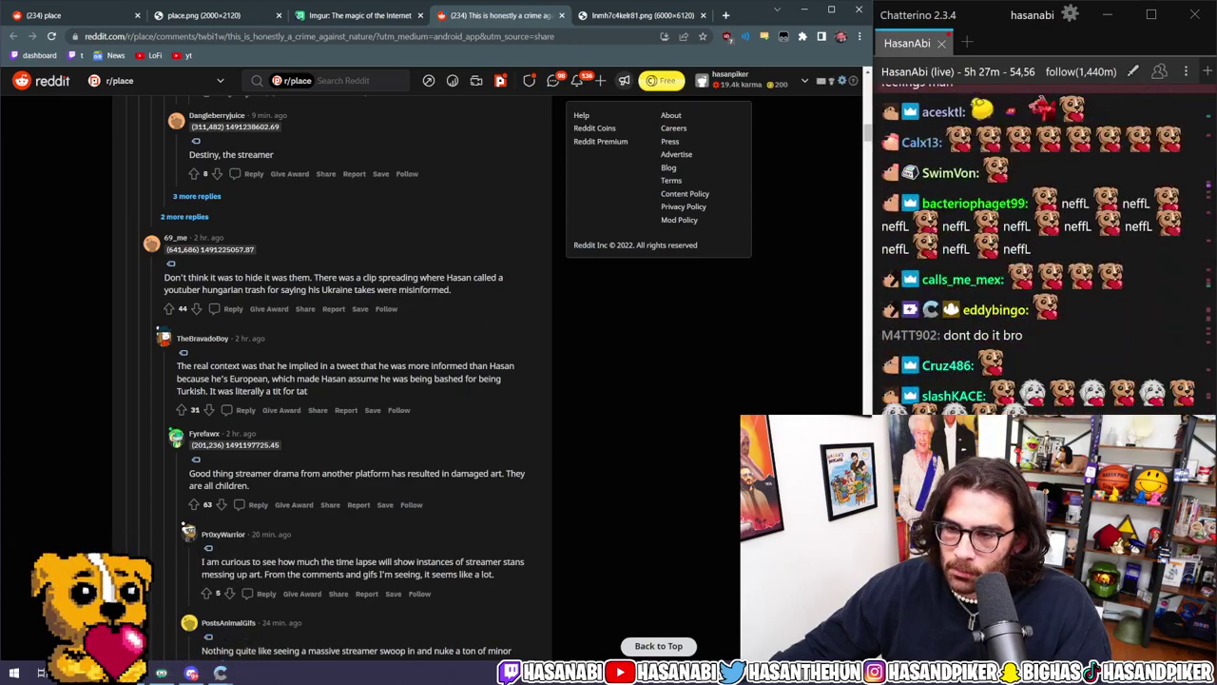
scroll(409, 338, down, 3)
scroll(451, 373, down, 3)
scroll(451, 373, up, 5)
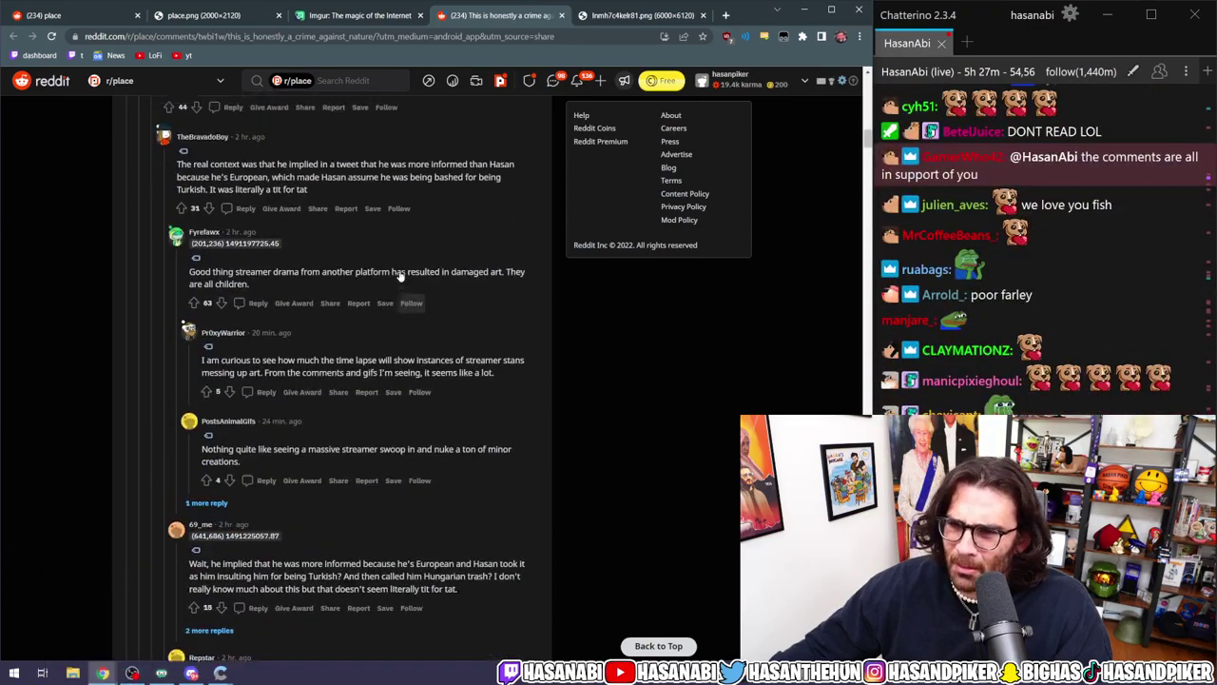
scroll(399, 323, up, 3)
mouse_move(309, 273)
mouse_down()
mouse_move(337, 264)
mouse_move(309, 273)
mouse_move(310, 259)
mouse_up()
- Highlight and then deselect the comment about being more informed, returning to the post's Before and After images
click(337, 264)
click(309, 273)
scroll(463, 308, up, 3)
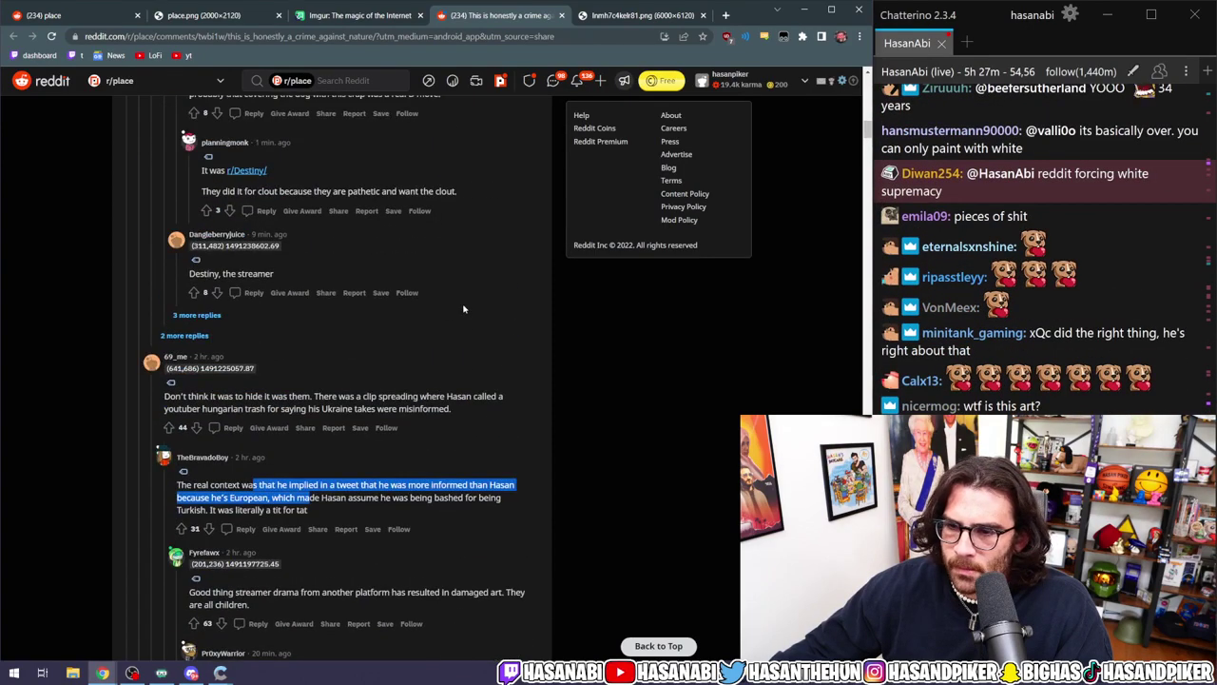
scroll(461, 308, up, 2)
scroll(463, 321, down, 2)
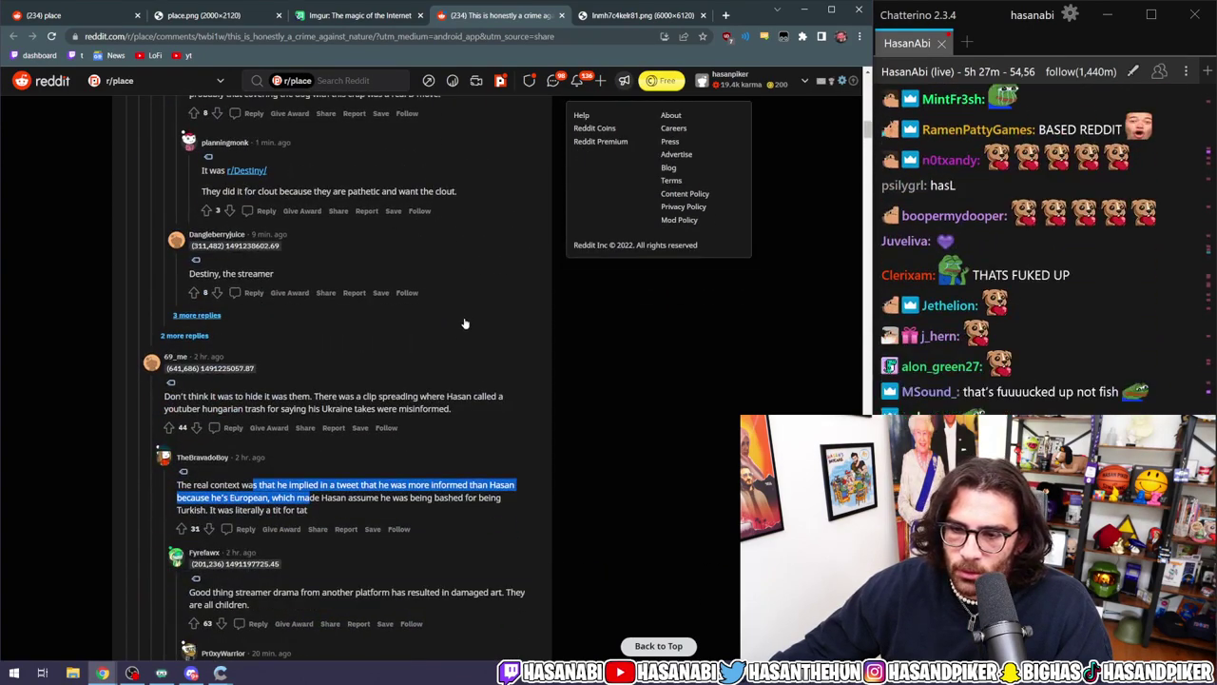
scroll(437, 446, up, 1)
scroll(440, 437, up, 1)
scroll(442, 428, up, 3)
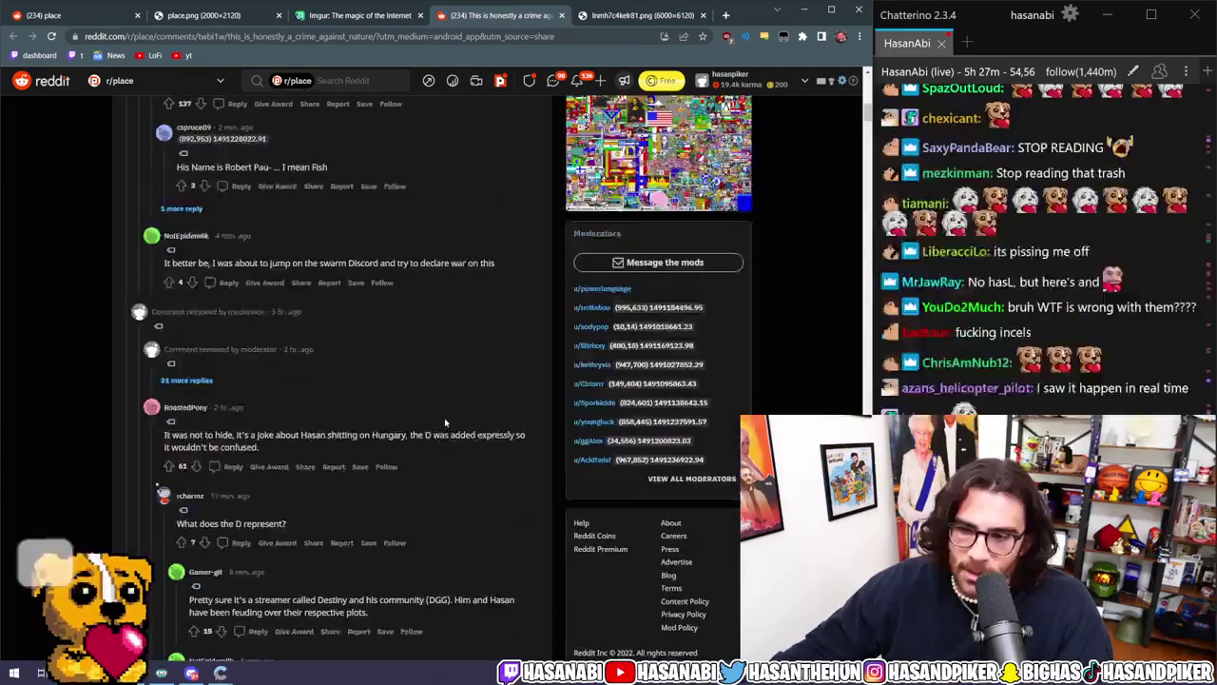
scroll(444, 423, up, 3)
scroll(444, 422, up, 5)
scroll(443, 424, up, 5)
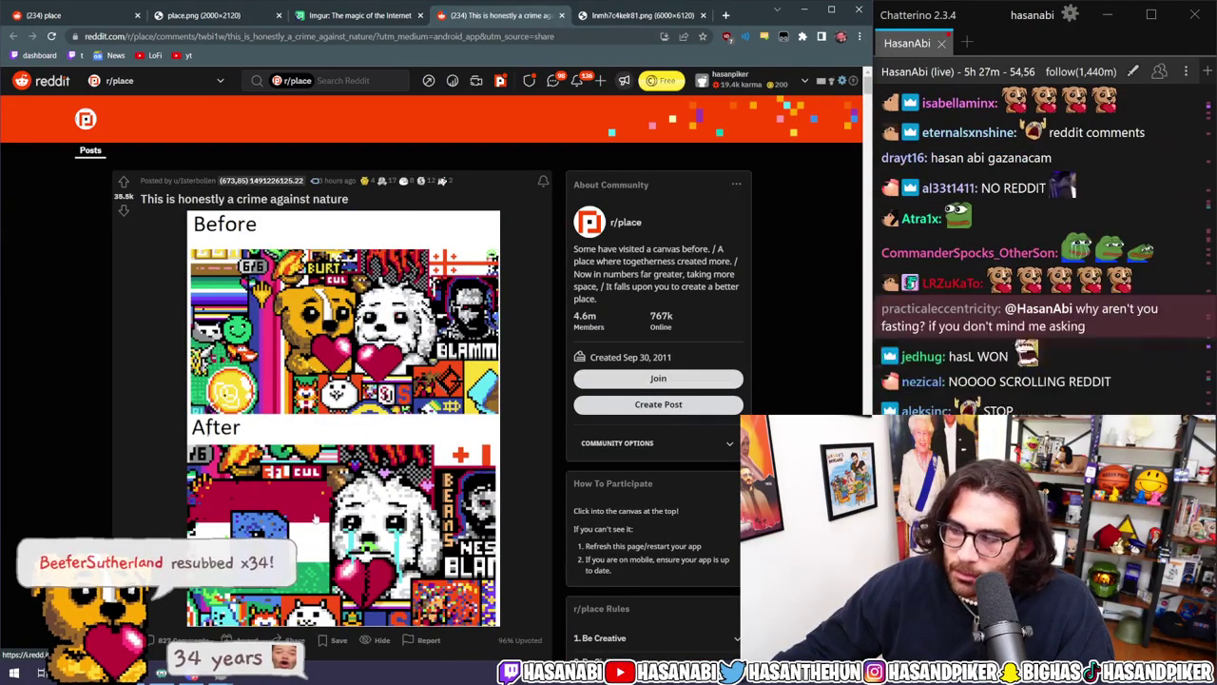
scroll(354, 495, down, 10)
scroll(357, 437, down, 5)
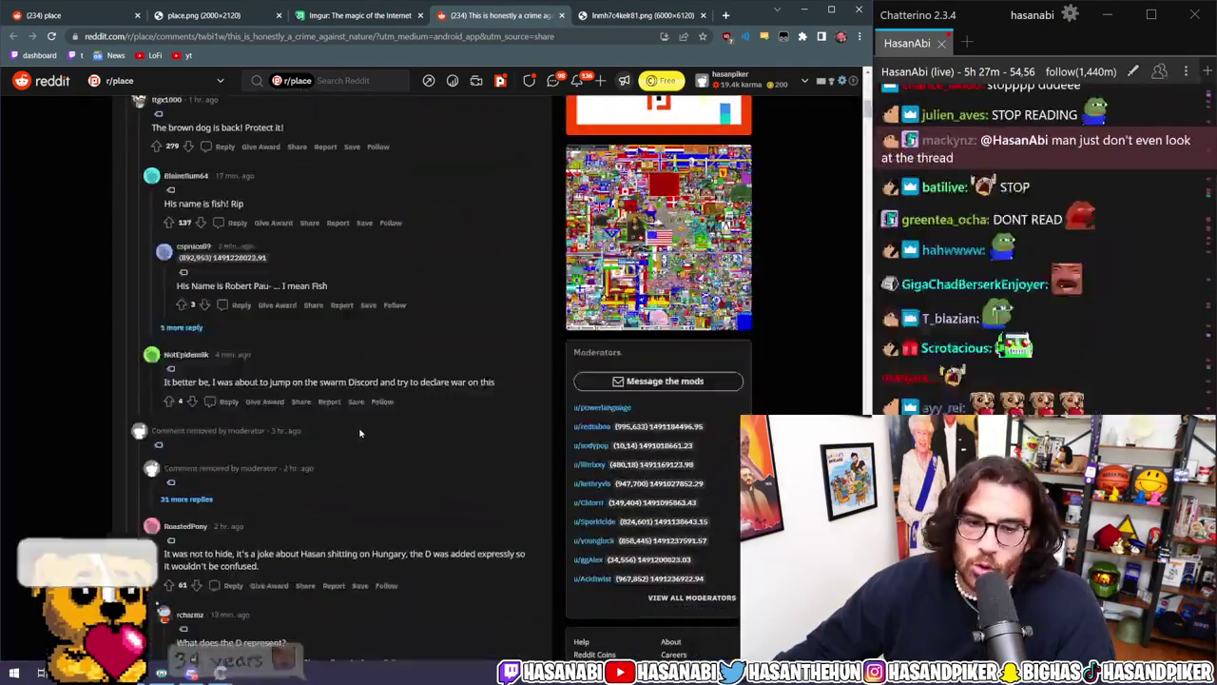
scroll(357, 437, down, 5)
scroll(358, 437, down, 3)
scroll(359, 436, down, 3)
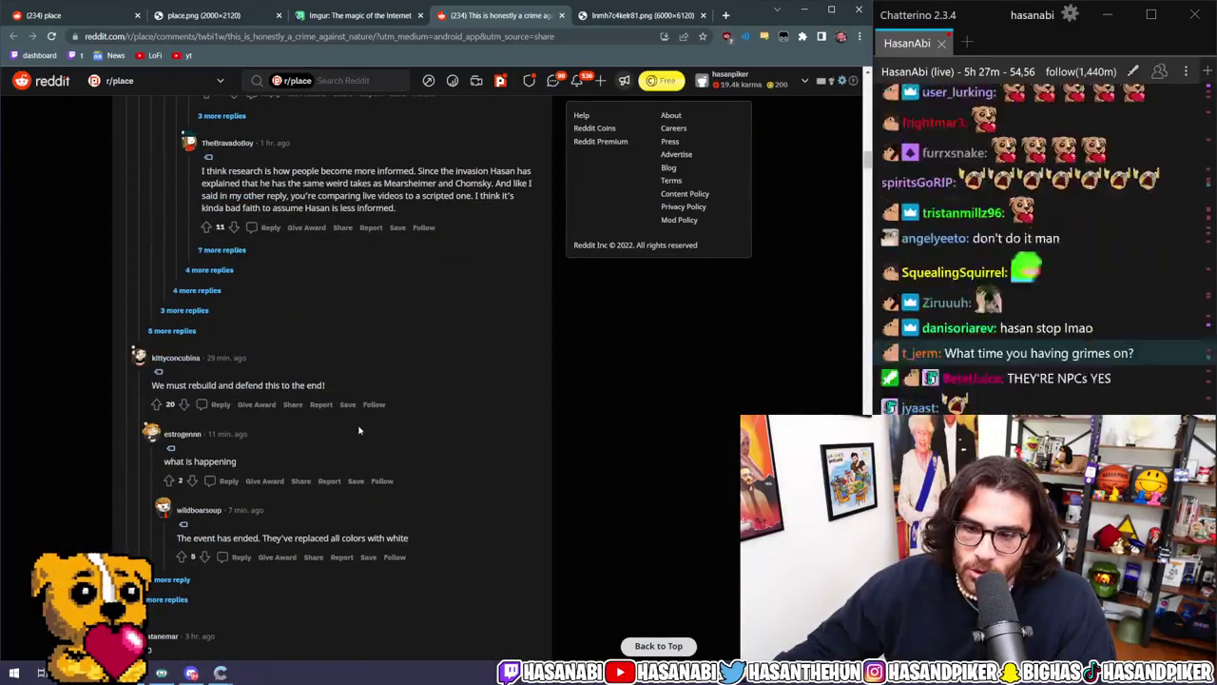
scroll(360, 430, down, 3)
scroll(356, 418, down, 2)
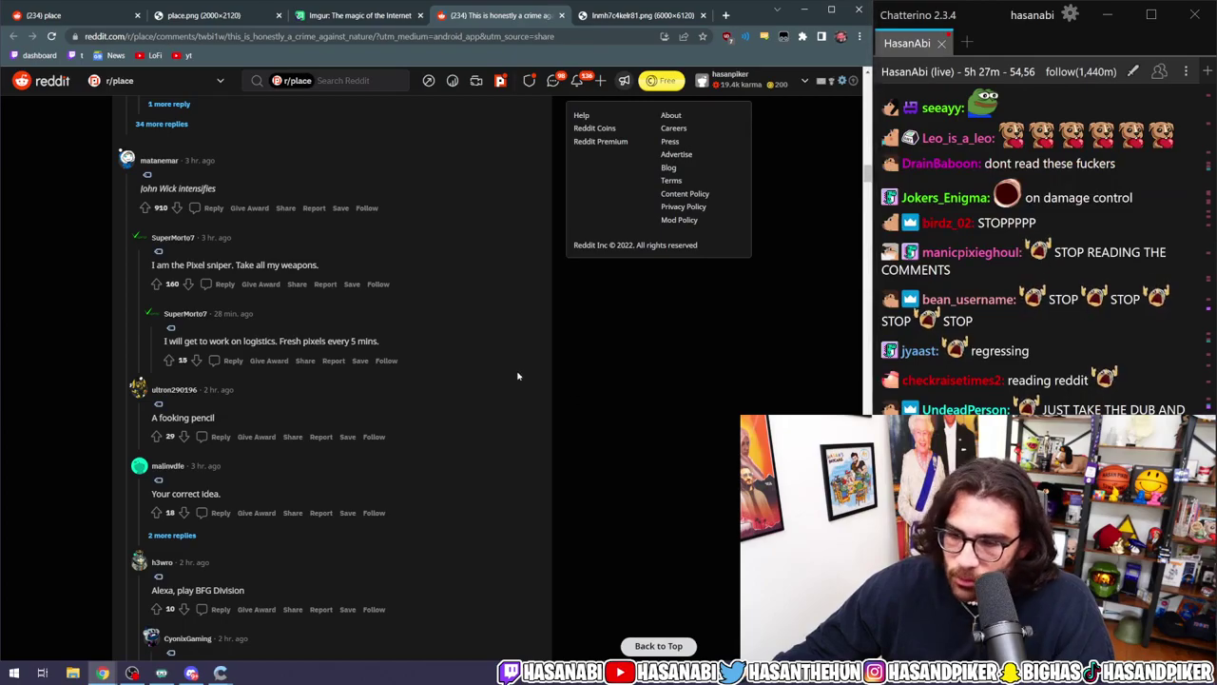
scroll(358, 380, up, 2)
- Close the r/place post tab with Ctrl+W, leaving the i.redd.it canvas image tab
key(ctrl+w)
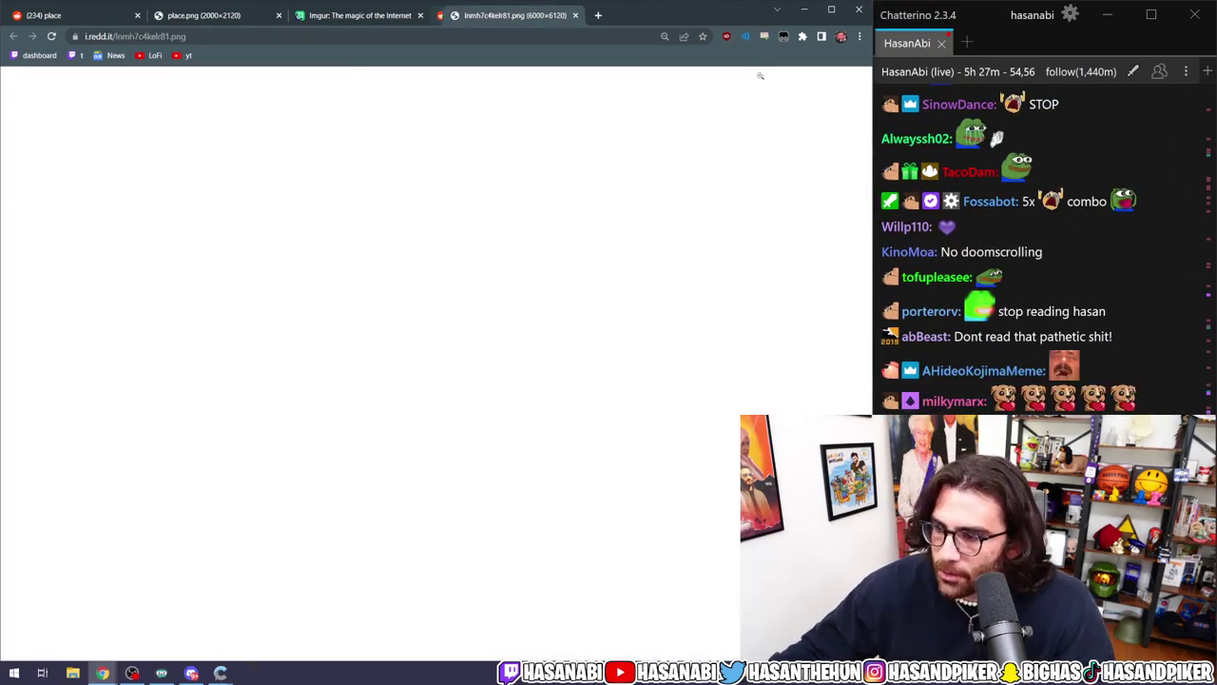